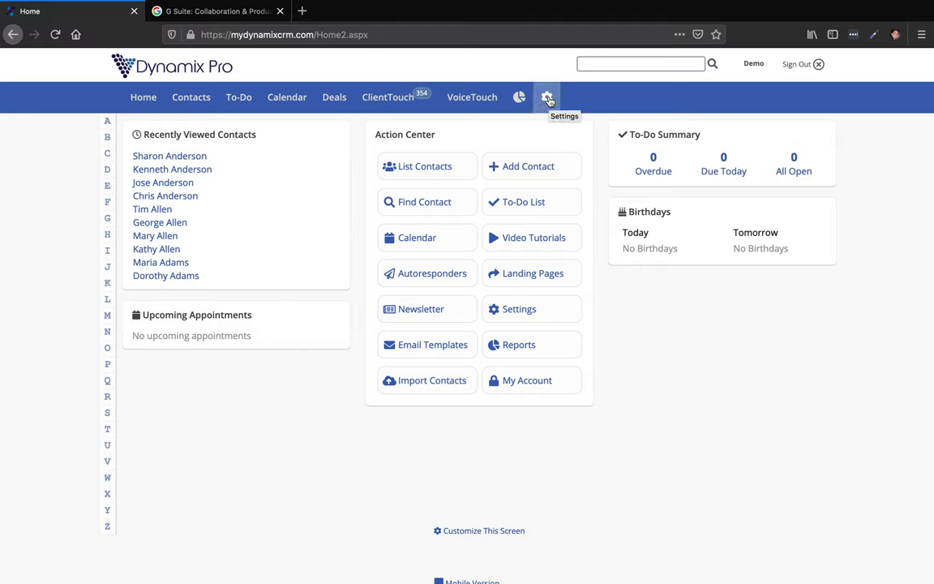
Open Dynamix Pro's Settings and go to the Mail Merge Profile page.
{"action": "left_click", "coordinate": [549, 100]}
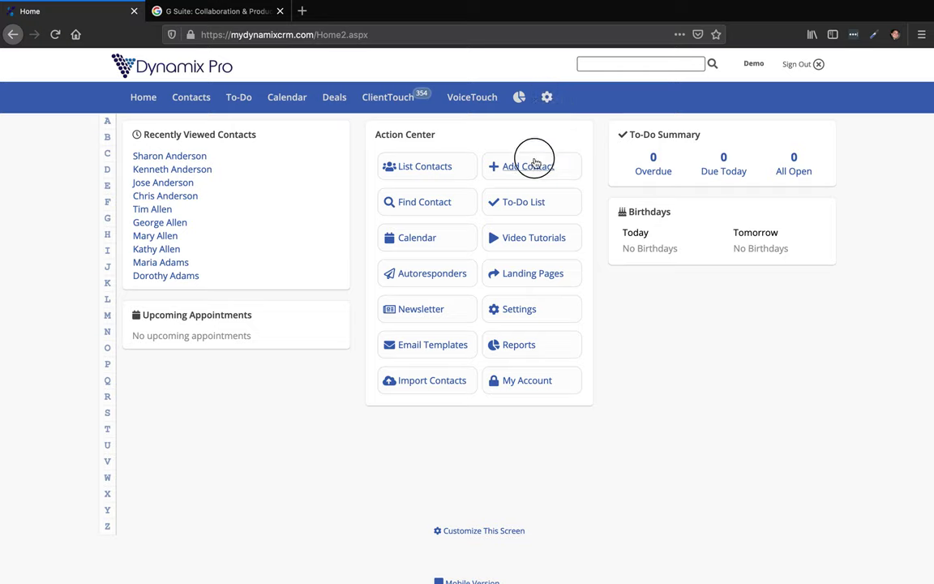
{"action": "left_click_drag", "start_coordinate": [374, 132], "coordinate": [438, 135]}
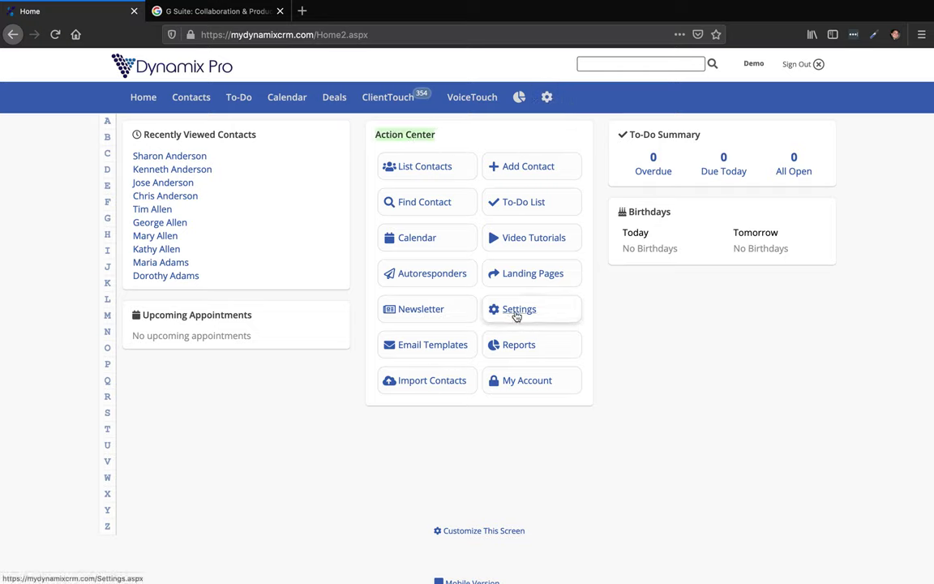
{"action": "left_click_drag", "start_coordinate": [519, 312], "coordinate": [515, 317]}
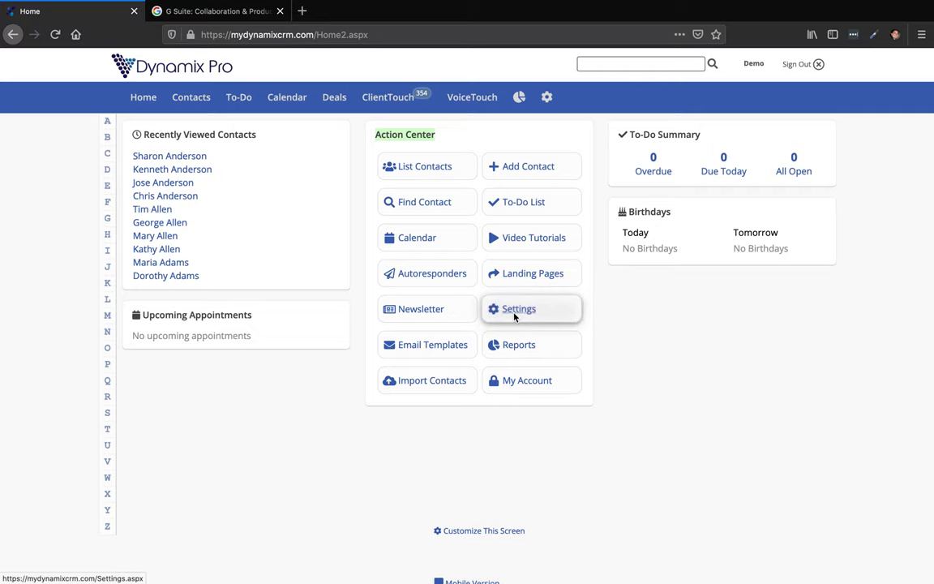
{"action": "left_click", "coordinate": [515, 316]}
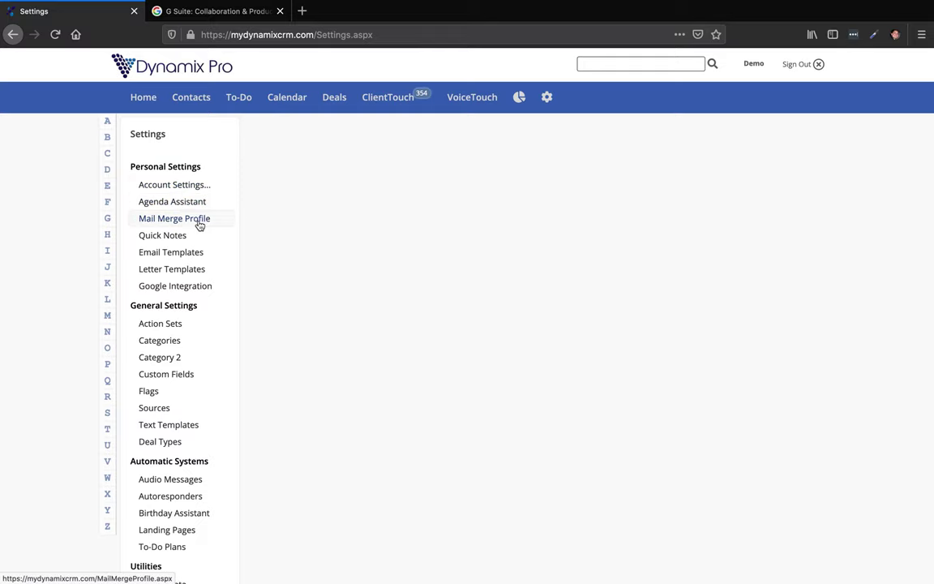
{"action": "left_click", "coordinate": [199, 224]}
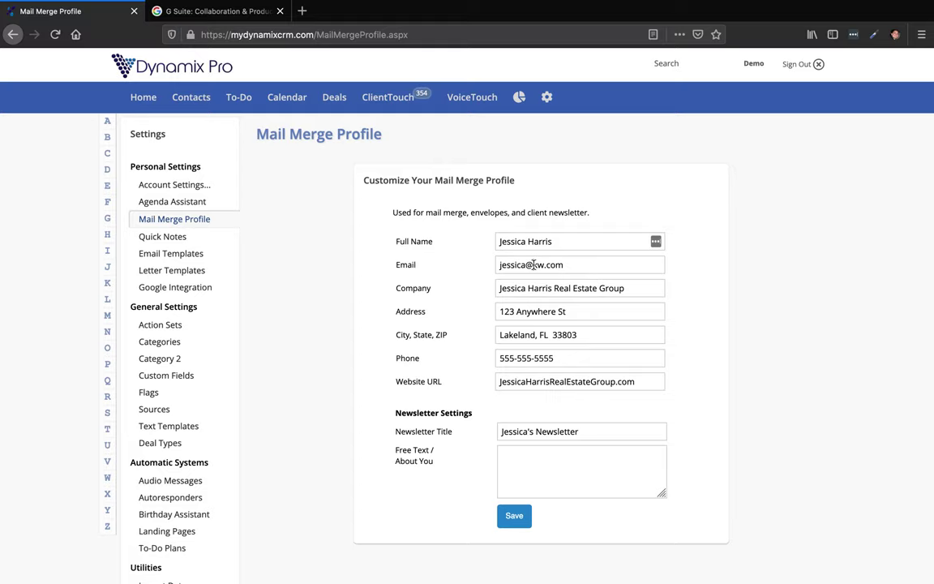
Accept the saved email suggestion, then select the email and full name values to review them.
{"action": "left_click", "coordinate": [565, 264]}
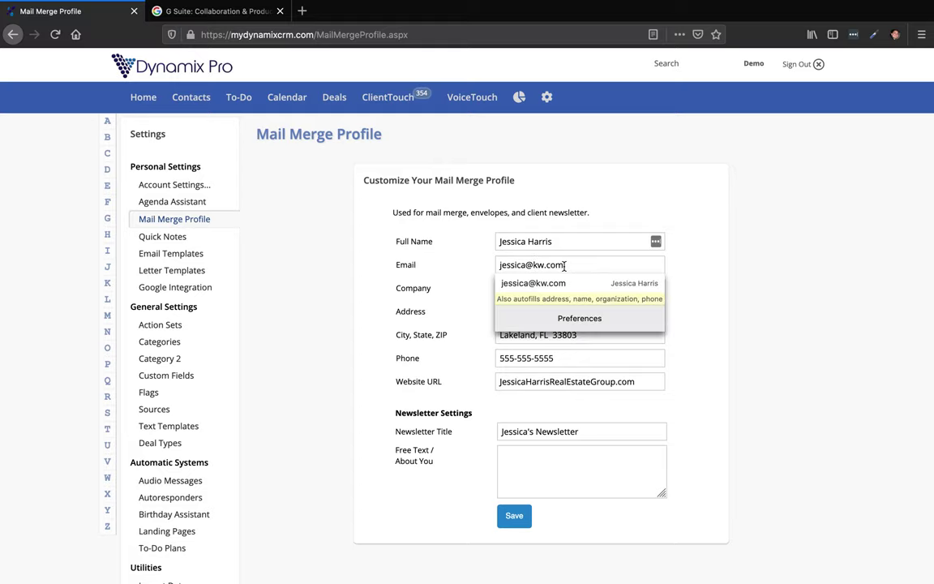
{"action": "left_click", "coordinate": [559, 280]}
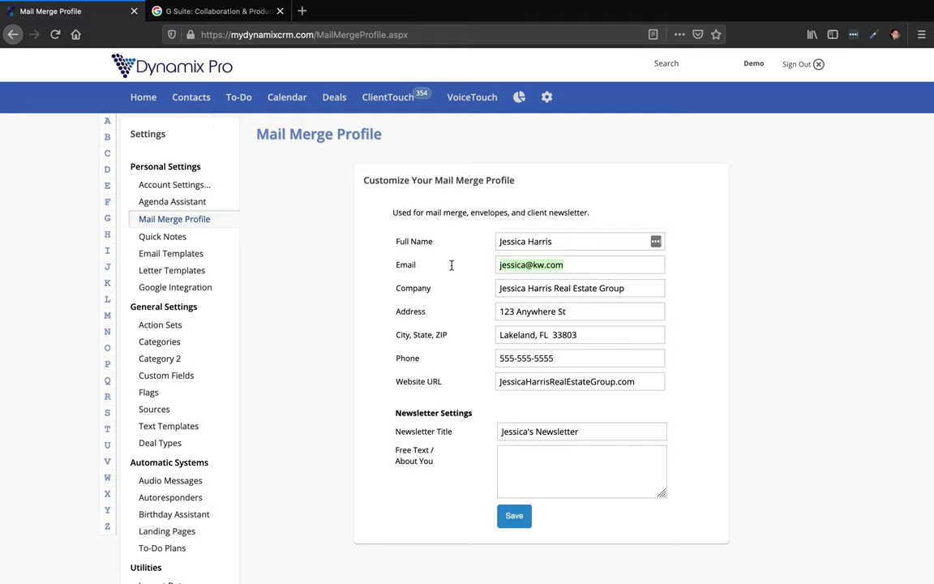
{"action": "left_click", "coordinate": [617, 213]}
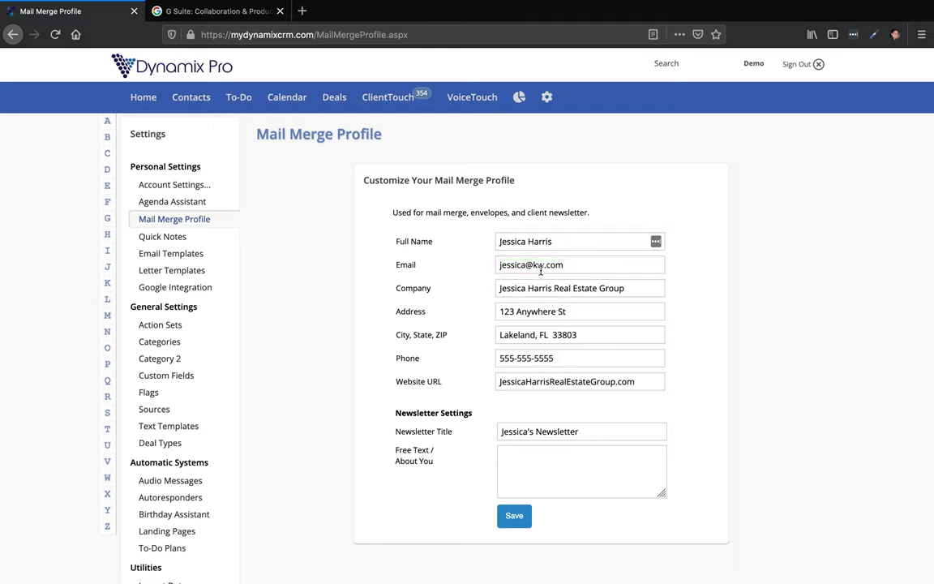
{"action": "left_click_drag", "start_coordinate": [578, 264], "coordinate": [494, 264]}
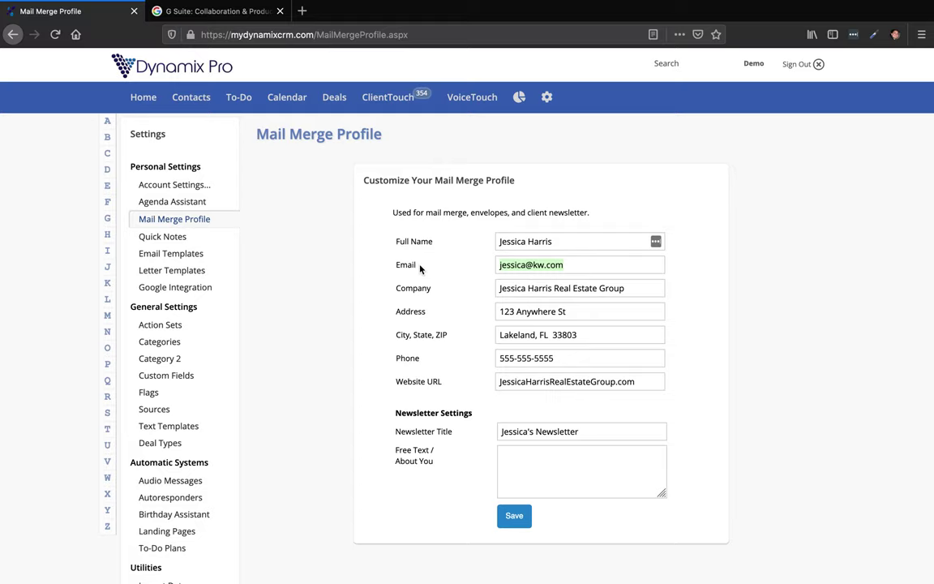
{"action": "left_click", "coordinate": [519, 241]}
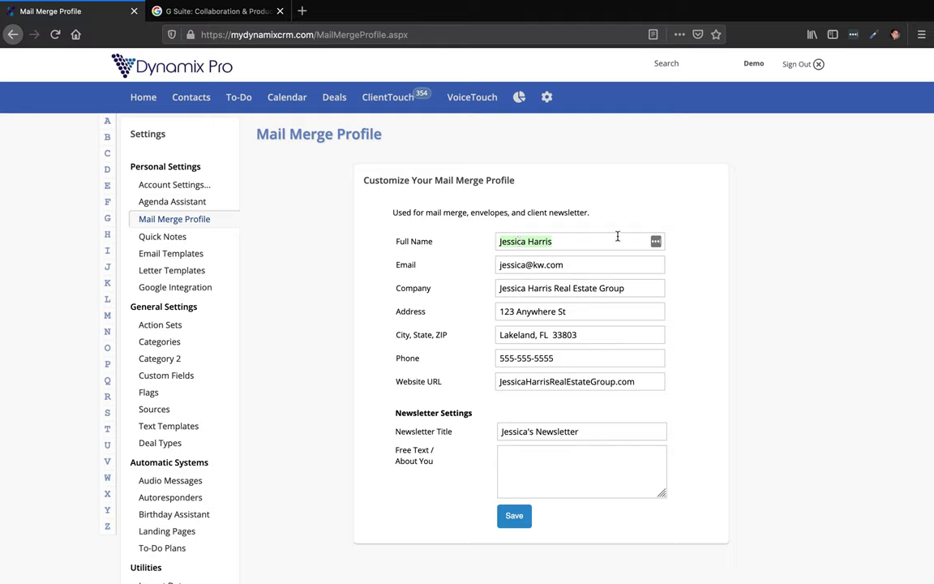
{"action": "left_click", "coordinate": [565, 266]}
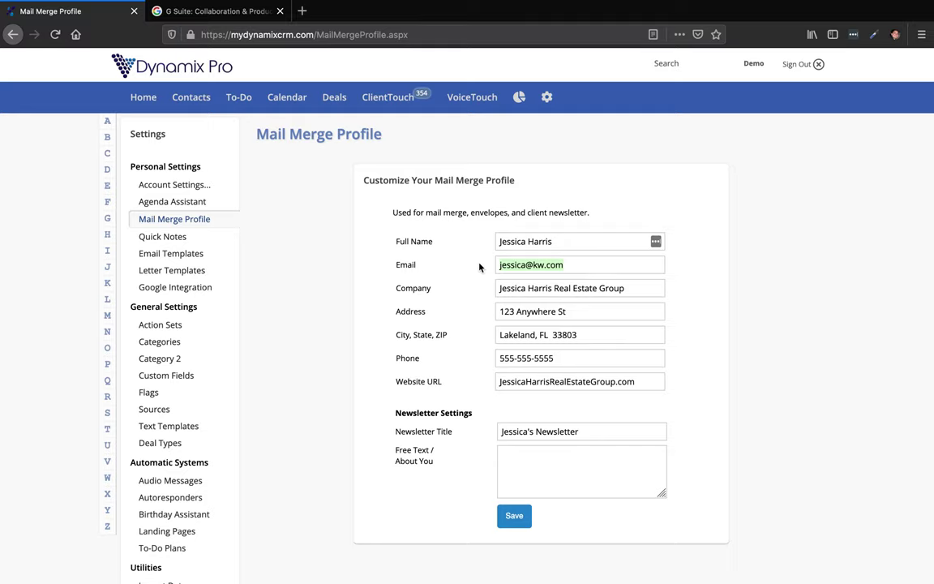
{"action": "left_click", "coordinate": [618, 217]}
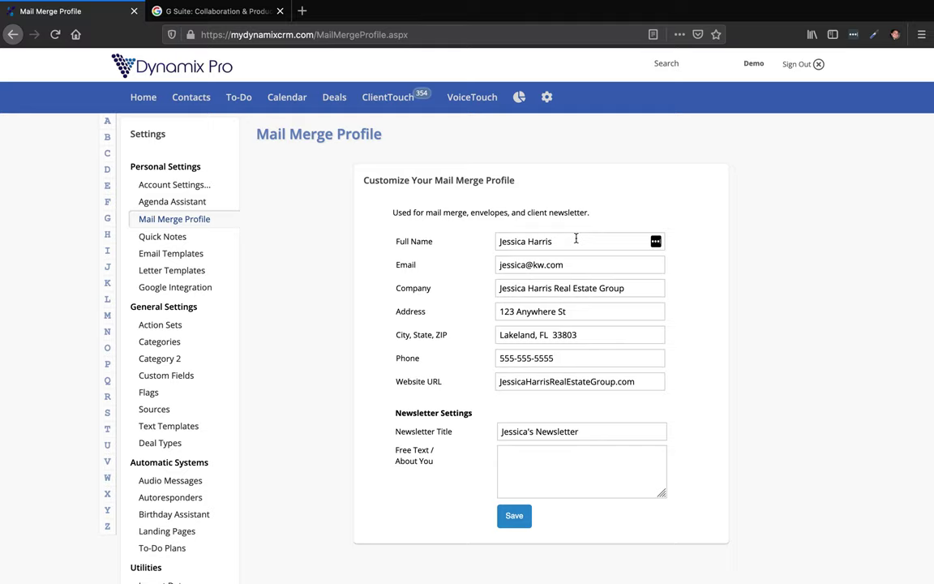
Search Google for 'gsuite' and open the official gsuite.google.com site.
{"action": "left_click", "coordinate": [231, 16]}
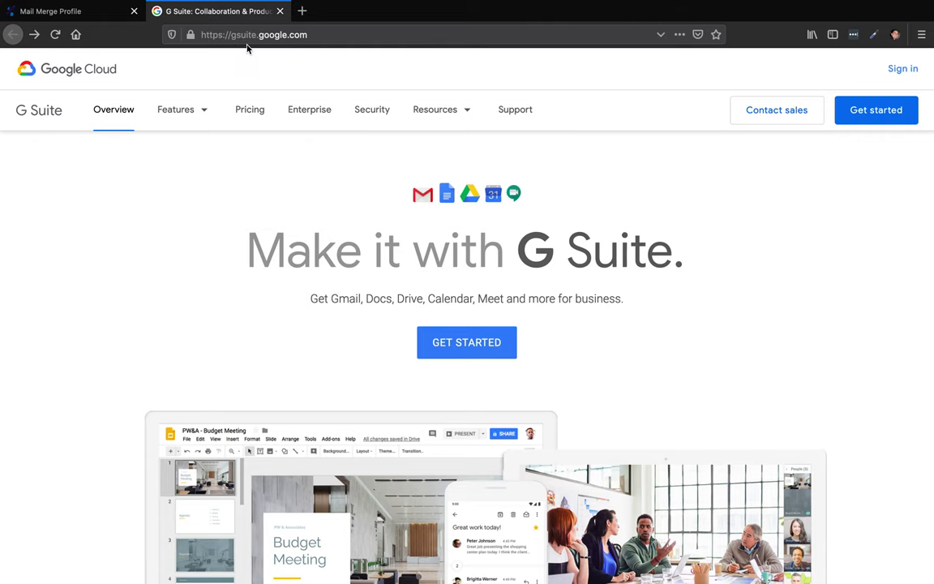
{"action": "left_click", "coordinate": [237, 40]}
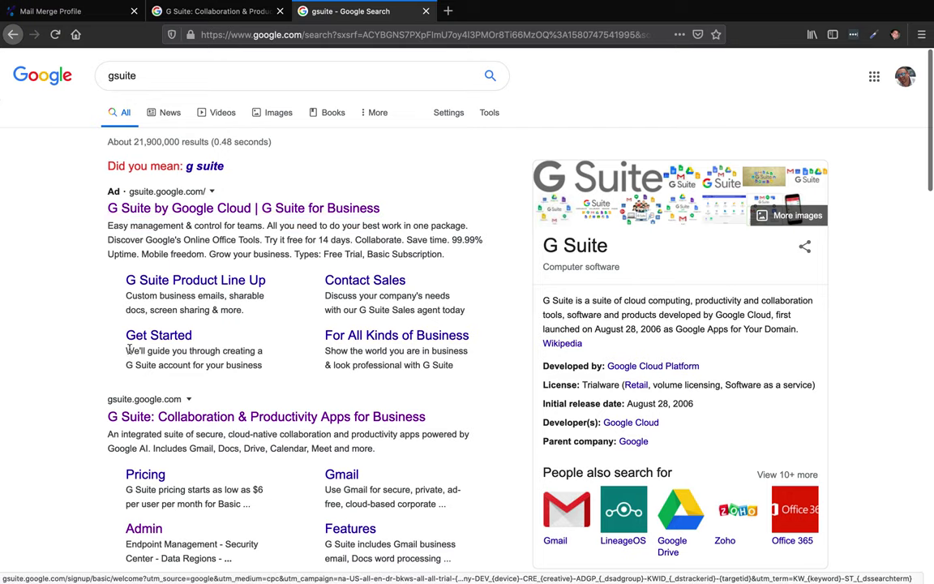
{"action": "left_click_drag", "start_coordinate": [100, 403], "coordinate": [113, 419]}
{"action": "left_click", "coordinate": [201, 417]}
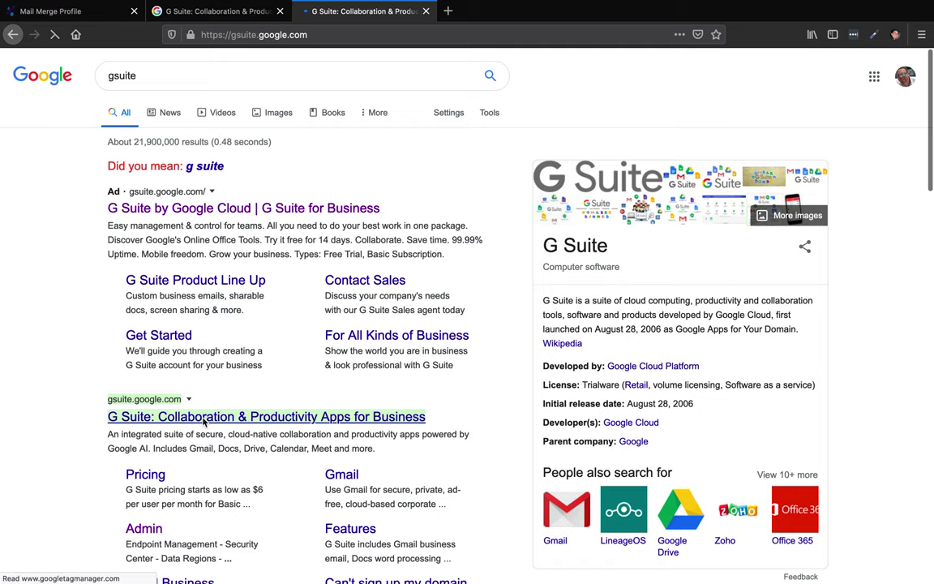
{"action": "left_click", "coordinate": [235, 36]}
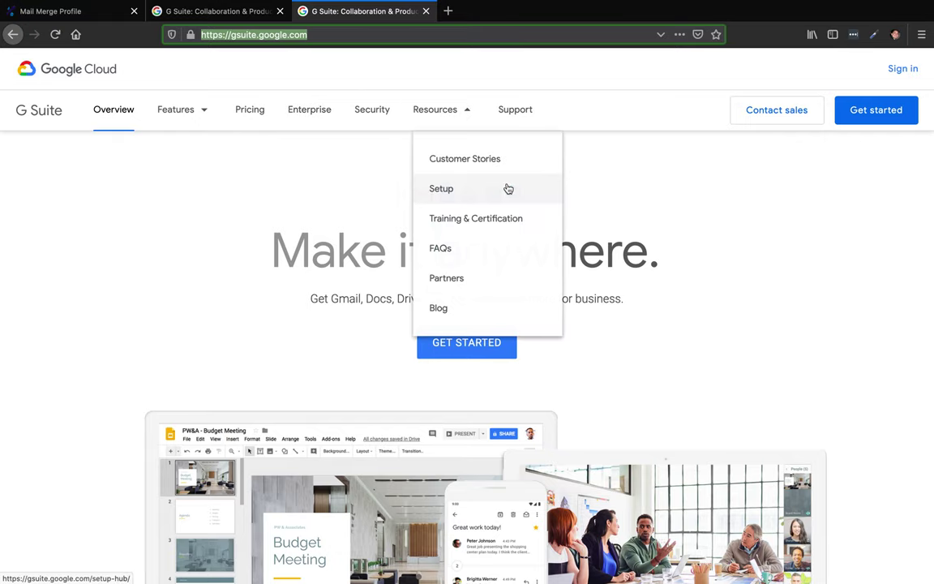
{"action": "left_click", "coordinate": [781, 195]}
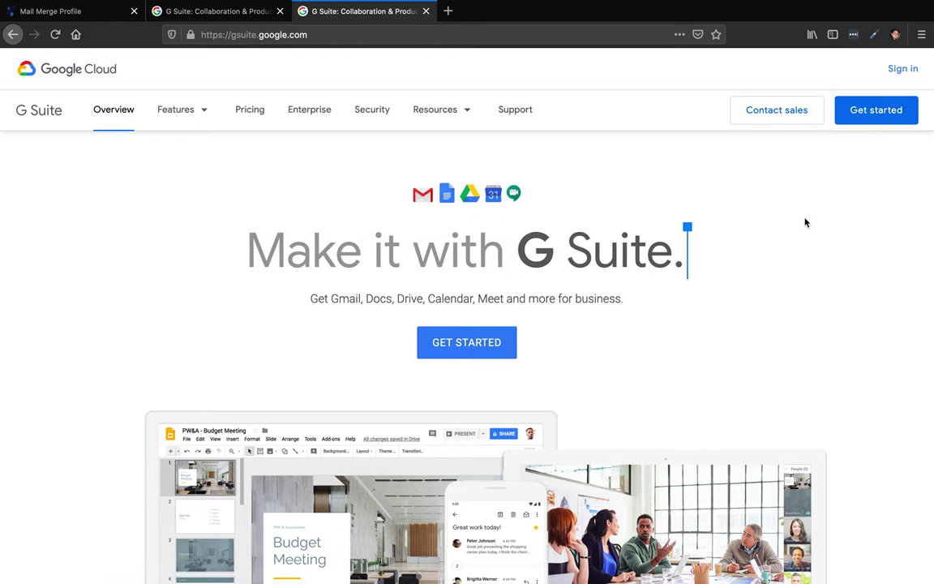
Start the G Suite sign-up, then check the city in the Mail Merge Profile address.
{"action": "left_click", "coordinate": [874, 114]}
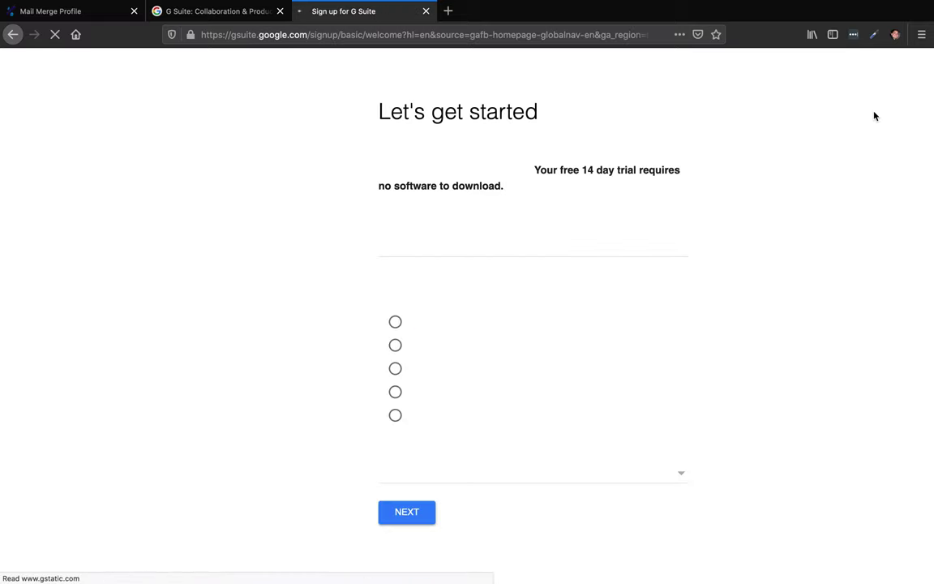
{"action": "left_click", "coordinate": [487, 247]}
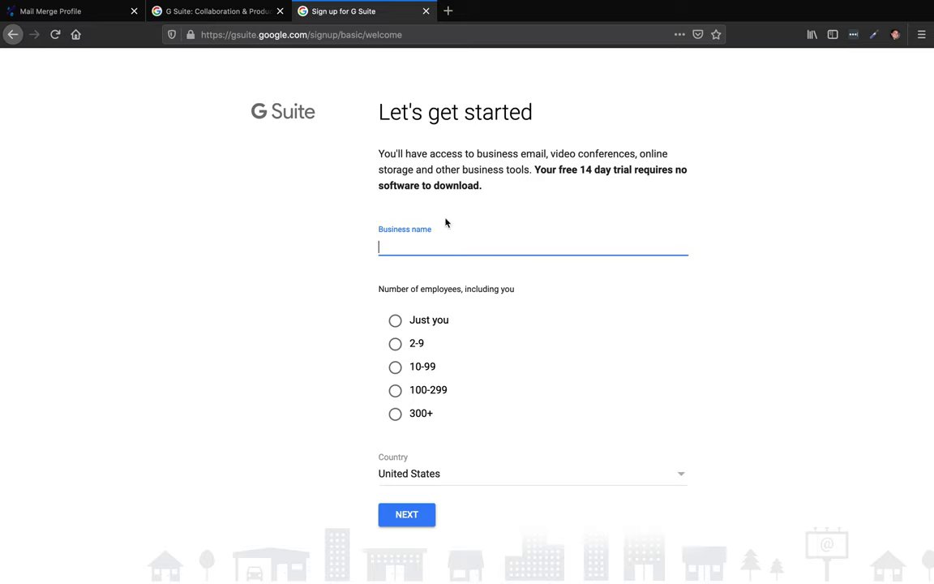
{"action": "left_click", "coordinate": [279, 10]}
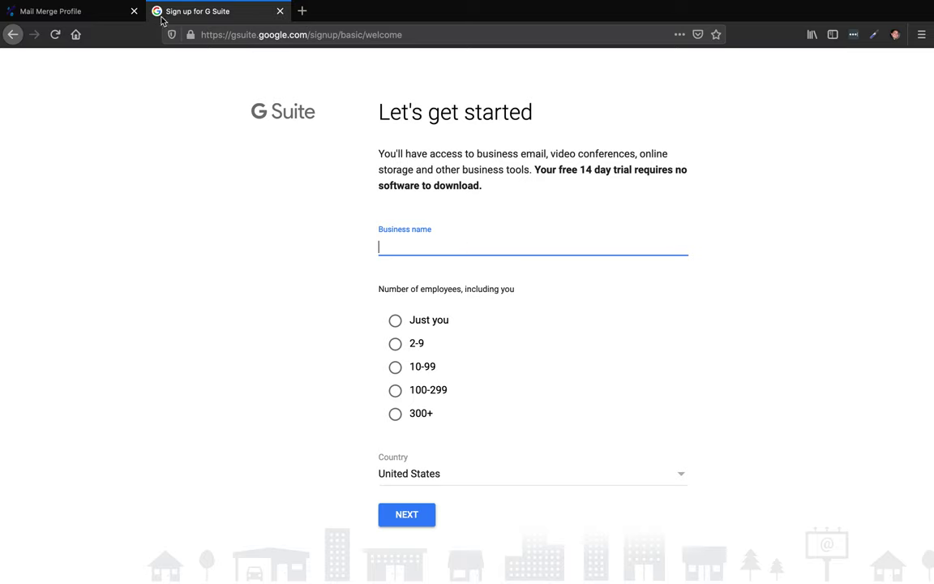
{"action": "left_click", "coordinate": [53, 11]}
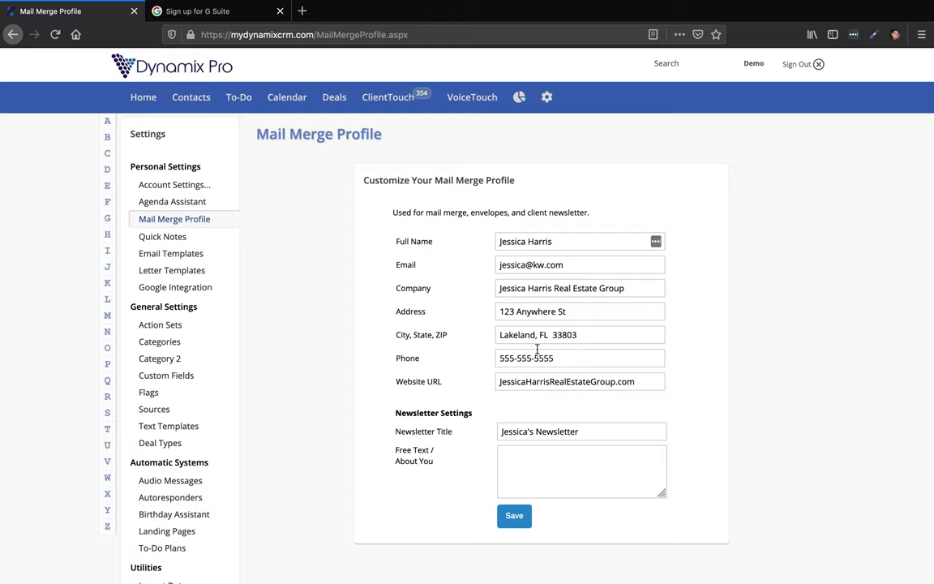
{"action": "left_click_drag", "start_coordinate": [536, 338], "coordinate": [463, 338]}
Enter the business name, set employees to 'Just you', and submit the business details.
{"action": "left_click", "coordinate": [240, 16]}
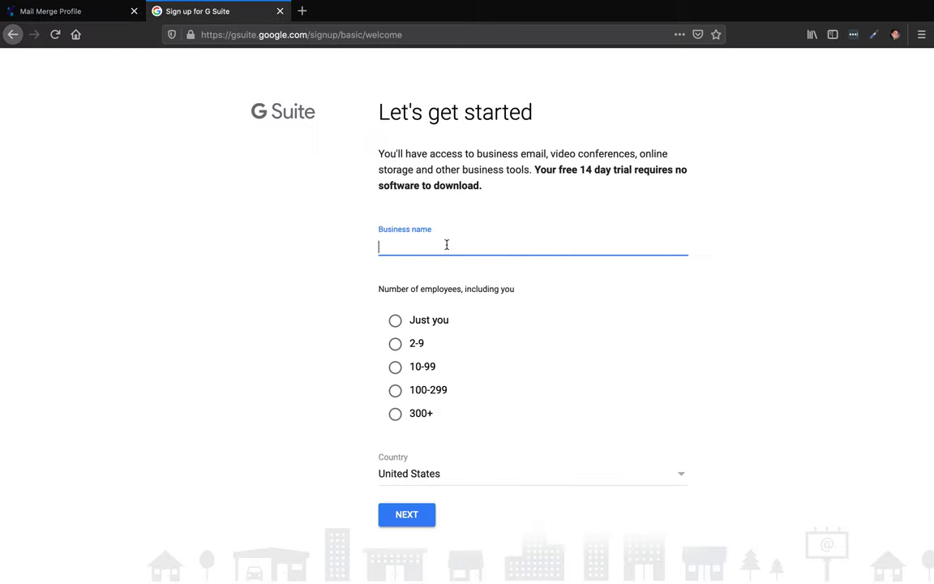
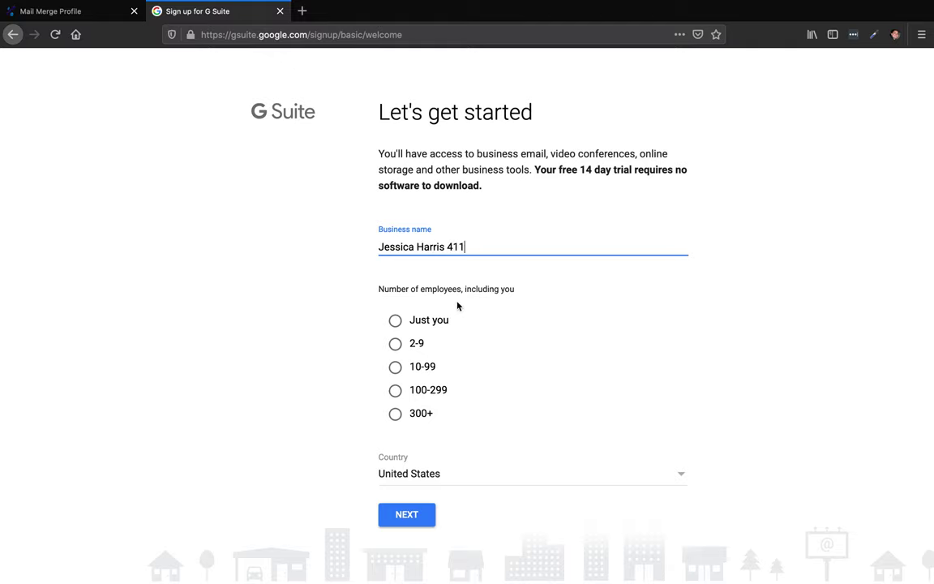
{"action": "left_click", "coordinate": [395, 320]}
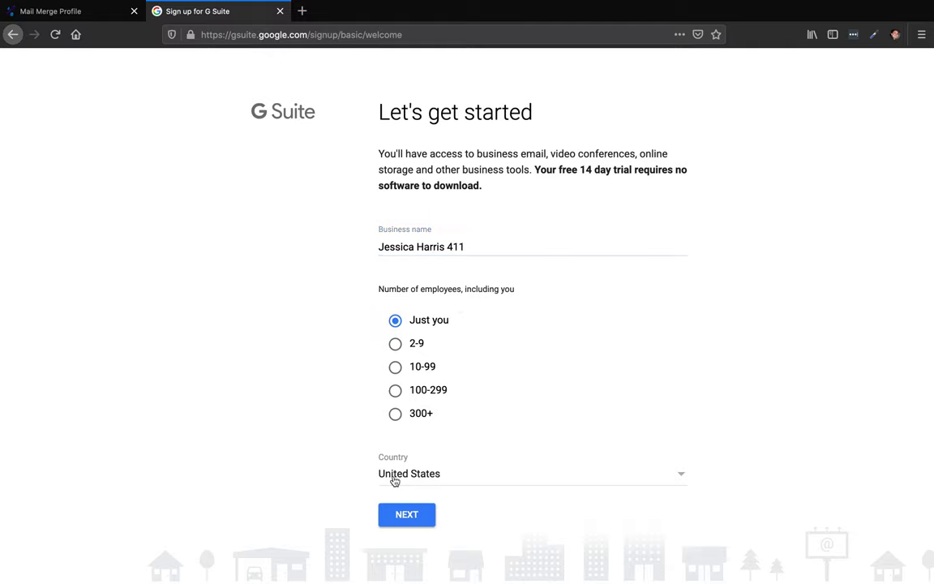
{"action": "left_click", "coordinate": [402, 520]}
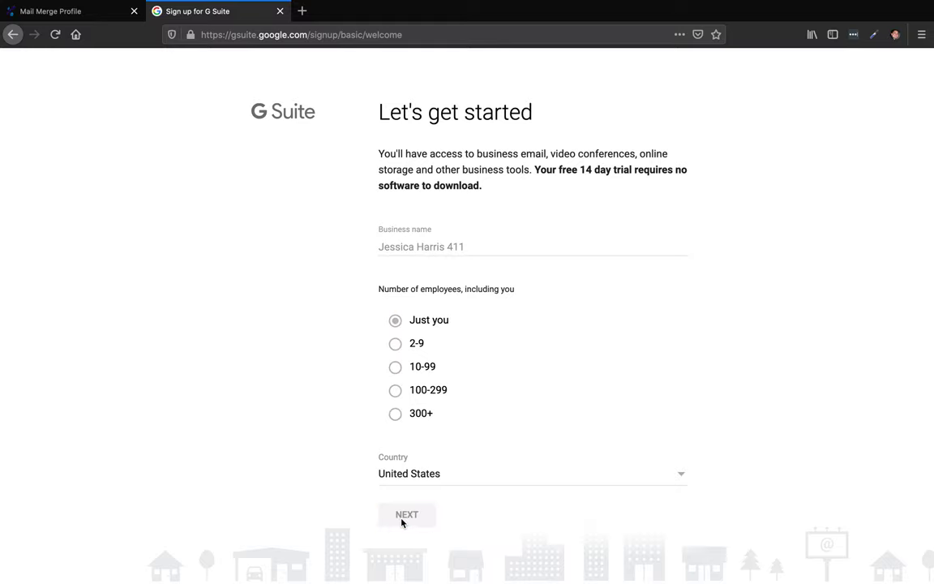
Enter the contact's first and last name and a hotmail.com email address.
{"action": "left_click", "coordinate": [441, 239]}
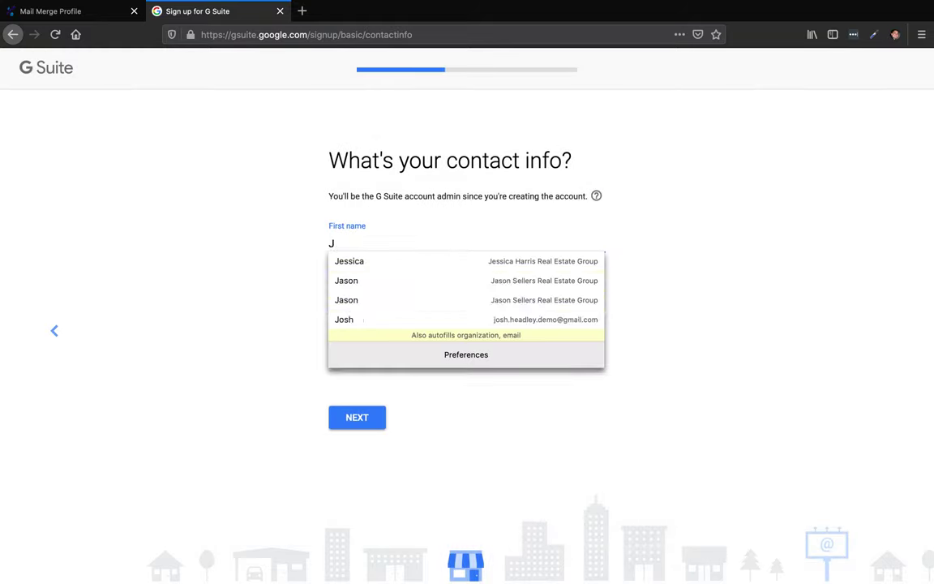
{"action": "key", "text": "Tab"}
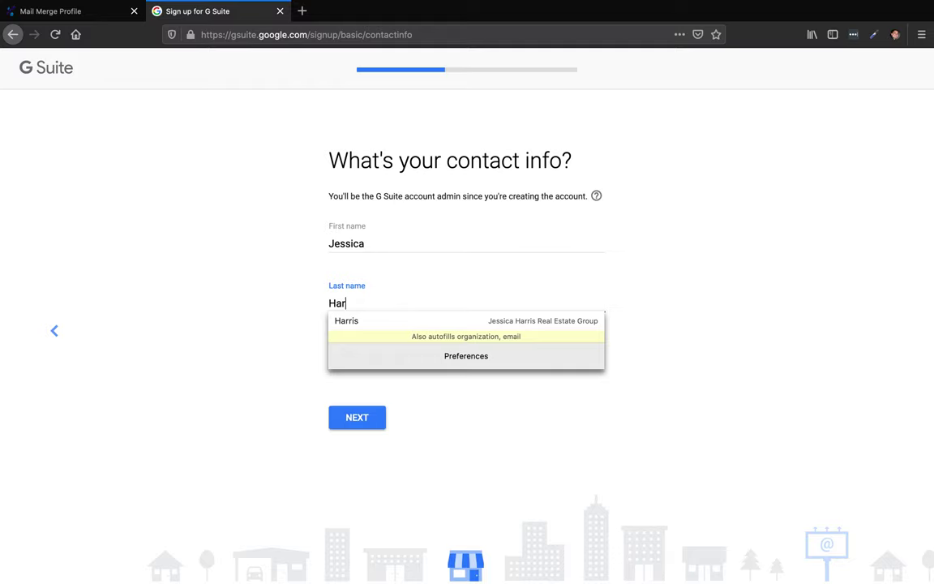
{"action": "key", "text": "Tab"}
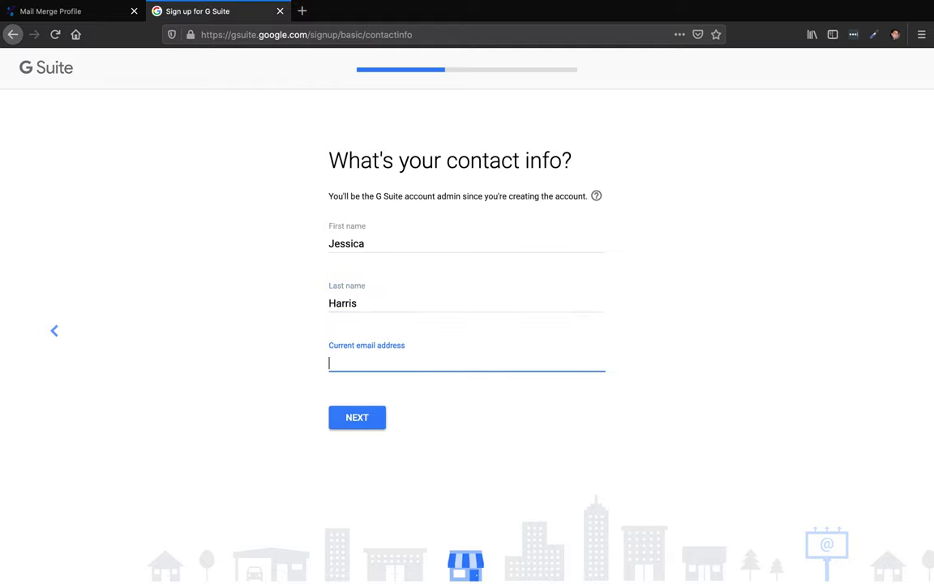
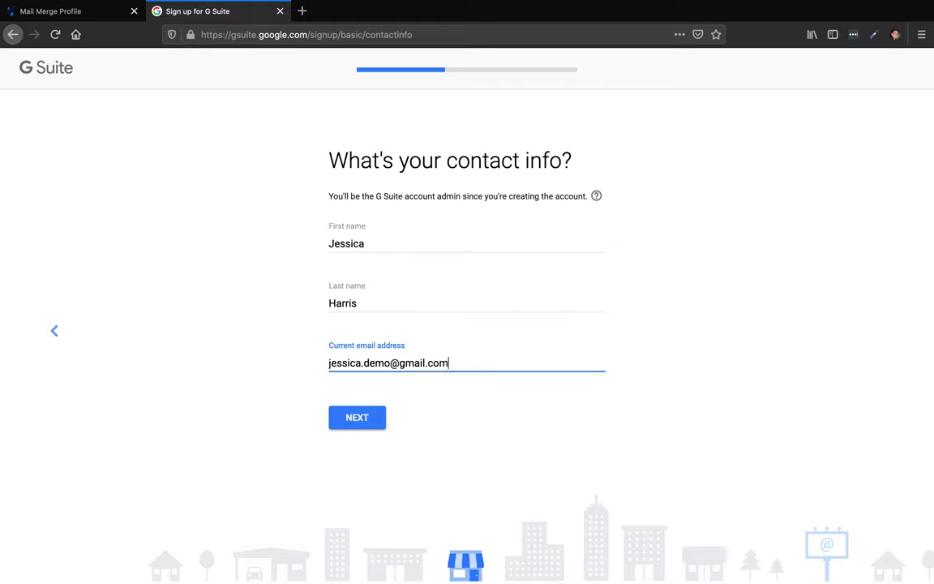
Submit contact details, choose 'No, I need one', and confirm the .com domain is available at $12.00/year.
{"action": "left_click", "coordinate": [361, 416]}
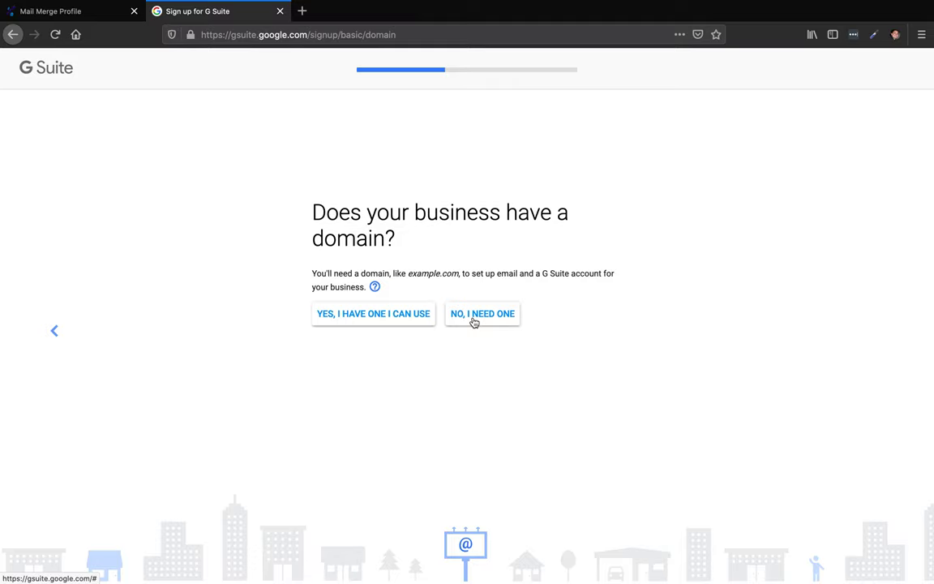
{"action": "left_click", "coordinate": [474, 322]}
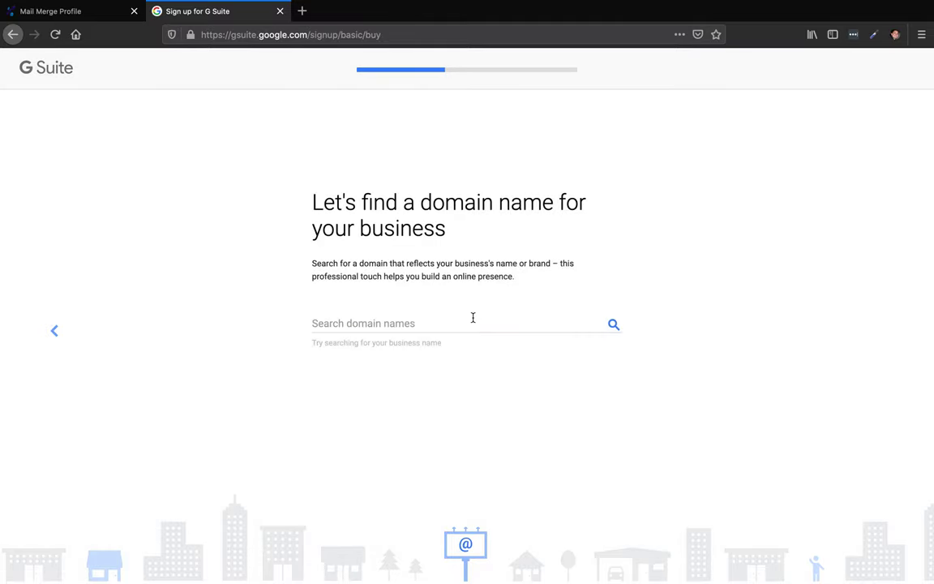
{"action": "left_click", "coordinate": [454, 316]}
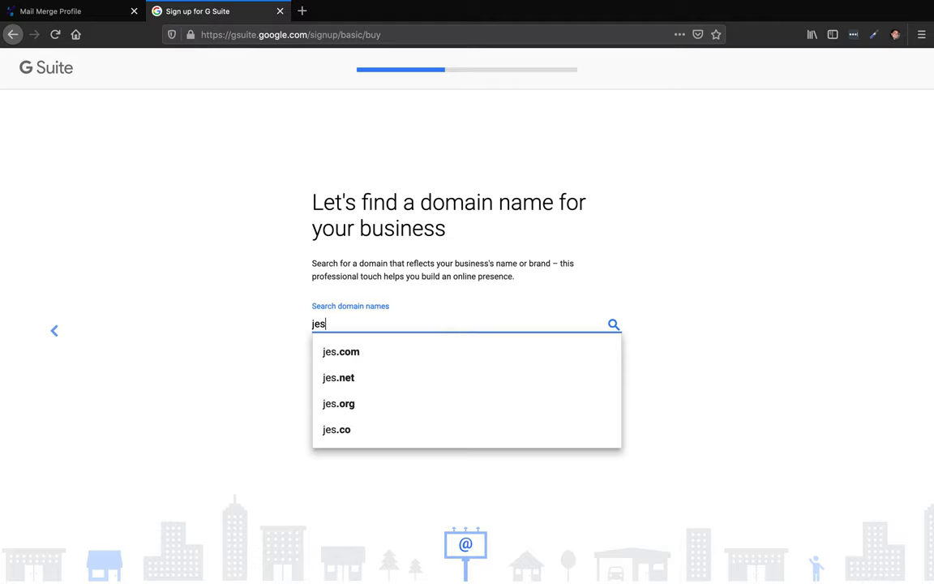
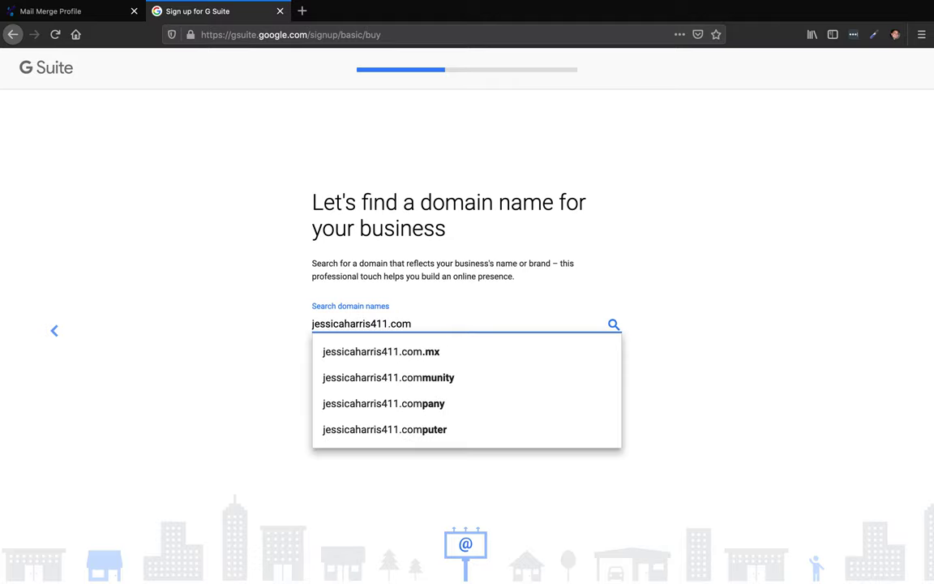
{"action": "left_click", "coordinate": [610, 324]}
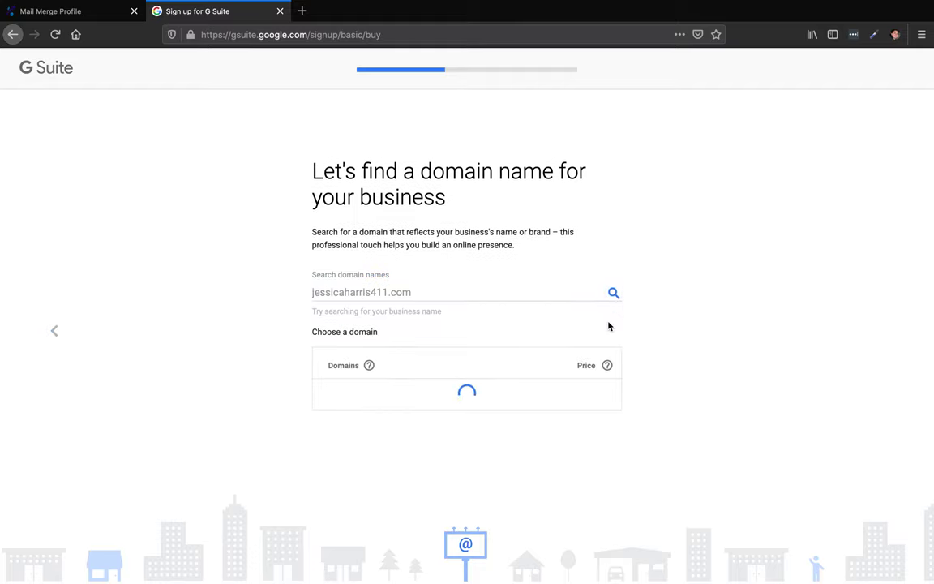
{"action": "left_click", "coordinate": [610, 325]}
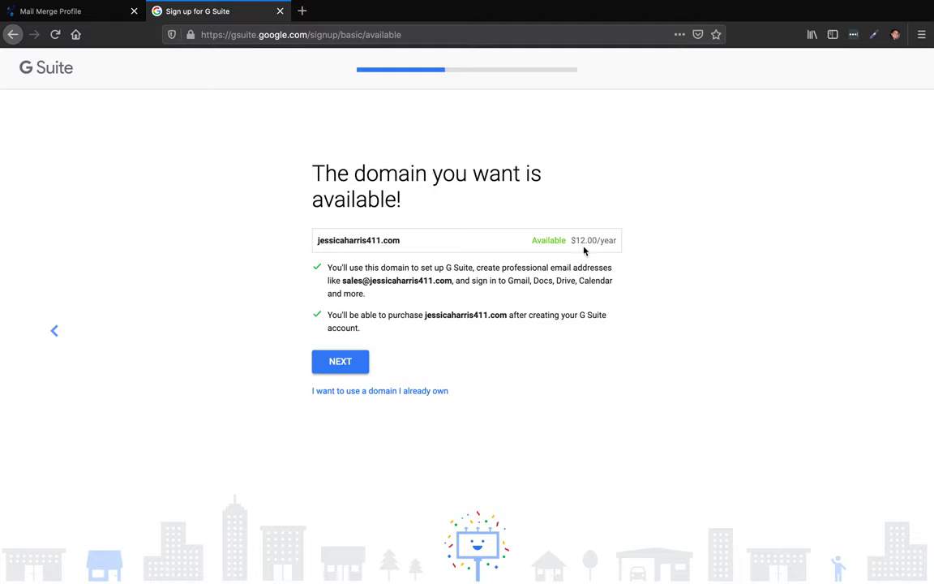
{"action": "left_click_drag", "start_coordinate": [578, 240], "coordinate": [598, 240]}
Replace the profile email's domain with the new .com domain and its name with 'info'.
{"action": "left_click", "coordinate": [100, 13]}
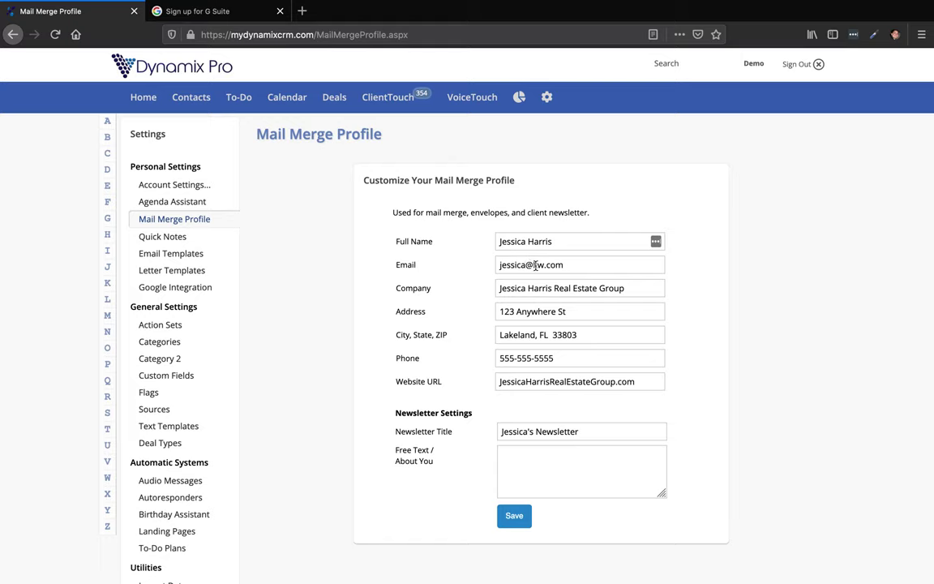
{"action": "left_click_drag", "start_coordinate": [532, 264], "coordinate": [603, 262]}
{"action": "left_click_drag", "start_coordinate": [526, 264], "coordinate": [439, 262]}
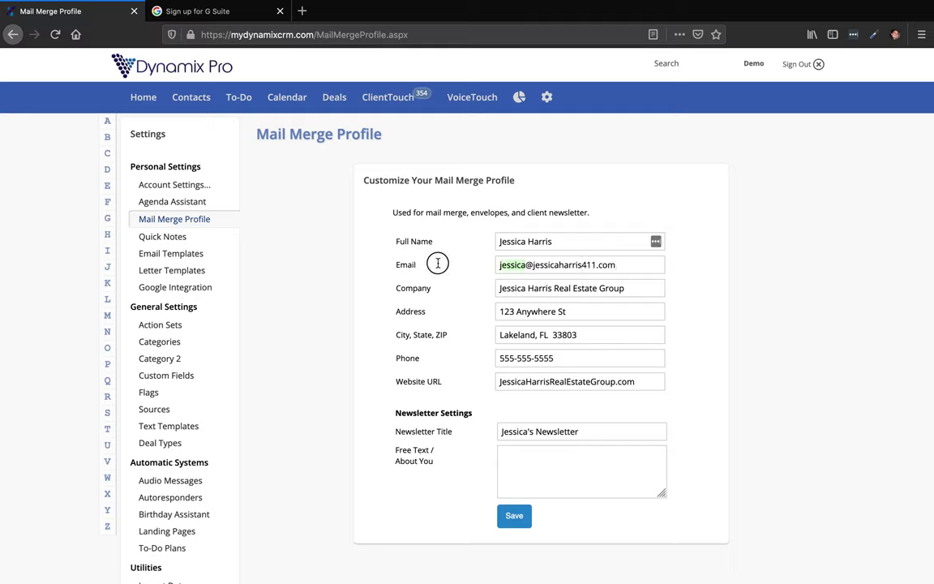
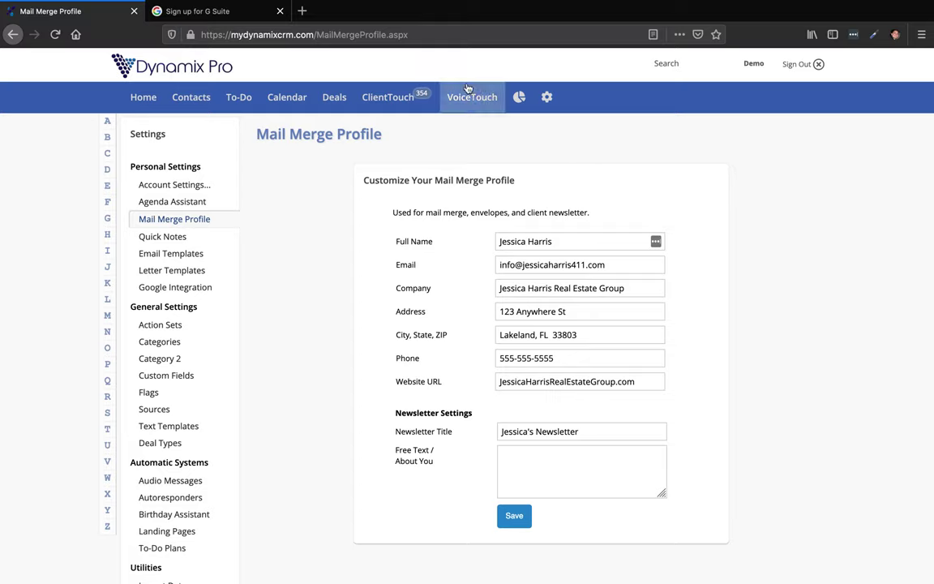
In the G Suite signup, continue from the domain-available confirmation to business information.
{"action": "left_click", "coordinate": [216, 15]}
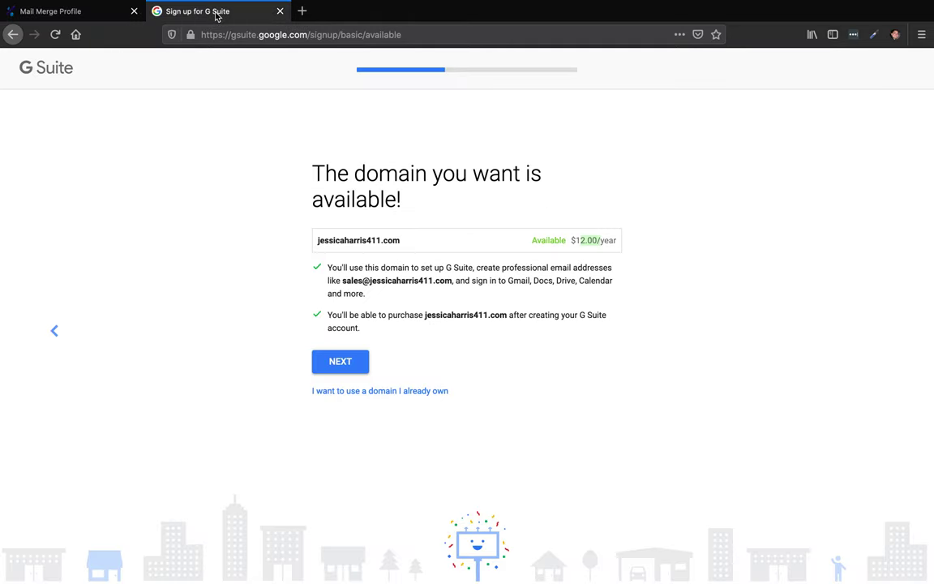
{"action": "left_click", "coordinate": [355, 364]}
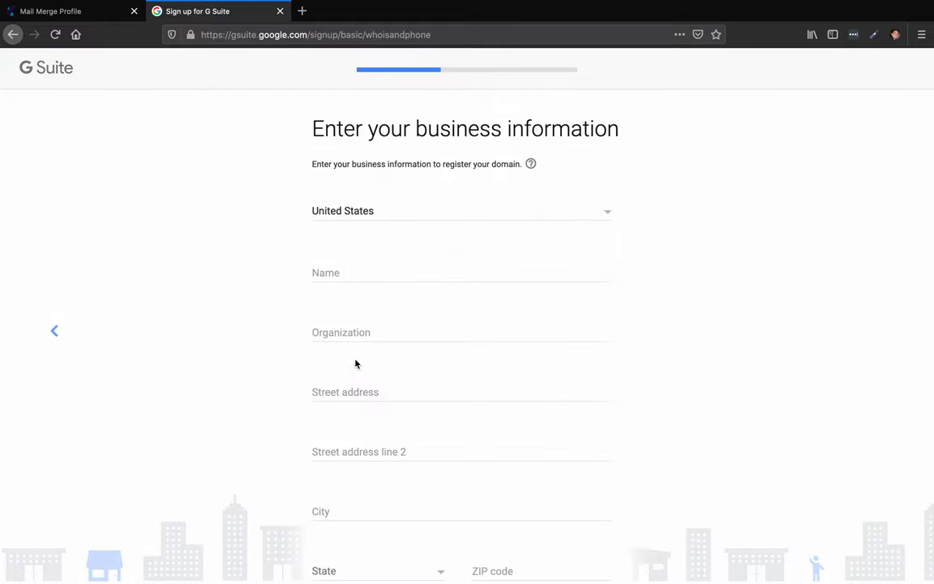